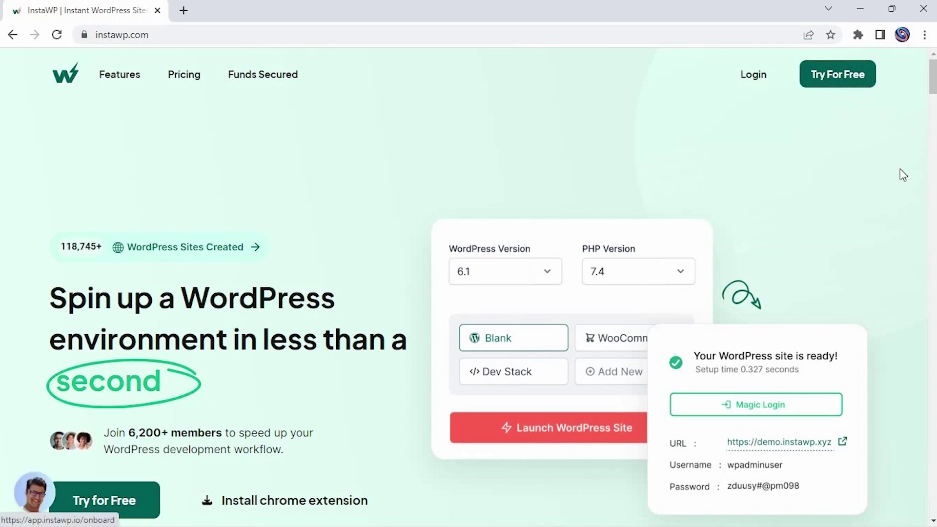
# Go from the InstaWP marketing home page into the InstaWP app with Try For Free.
pyautogui.click(849, 78)
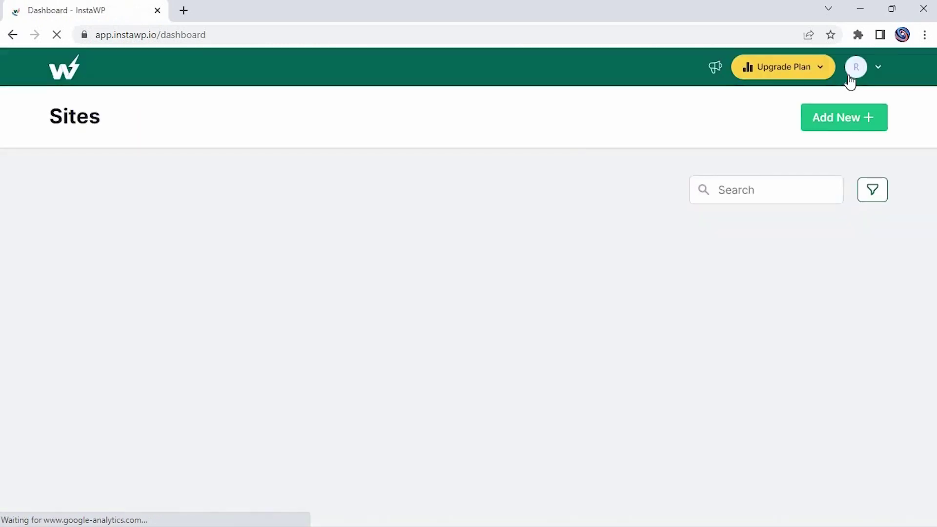
# Create a new InstaWP site with default settings and Magic Login to its WordPress admin.
pyautogui.click(844, 118)
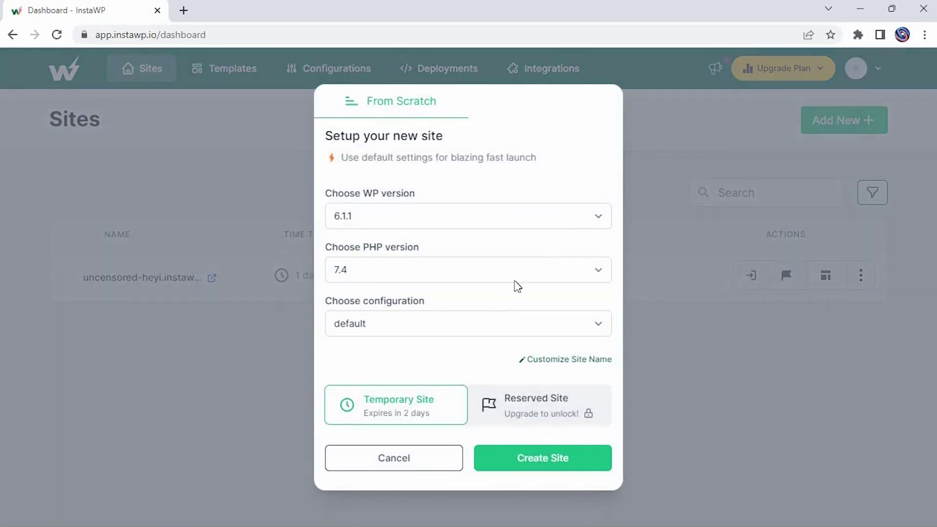
pyautogui.click(490, 469)
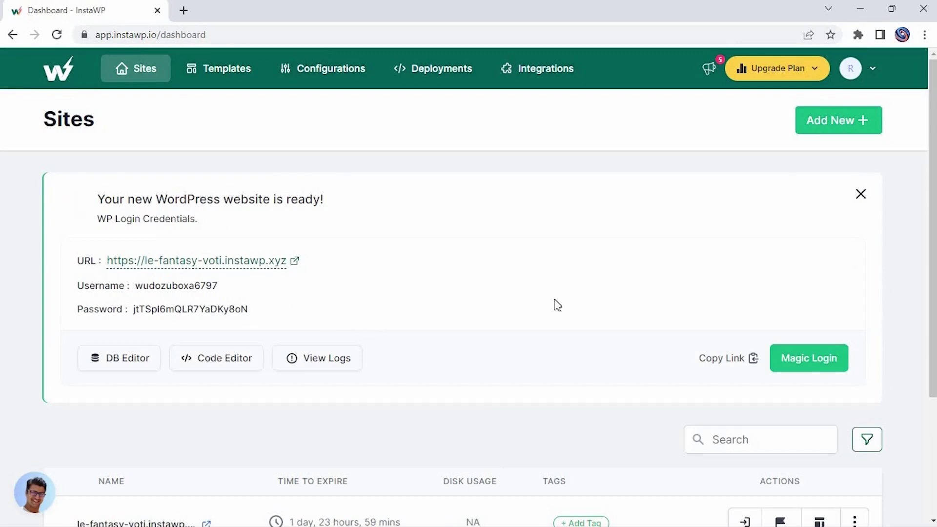
pyautogui.click(782, 358)
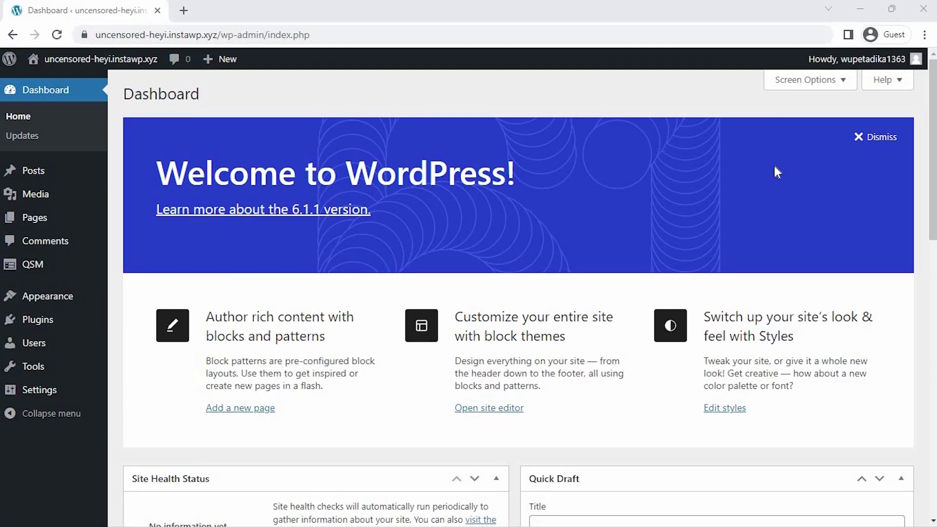
# Open the QSM dashboard, then its PRO addons pricing page and the addons list.
pyautogui.click(33, 264)
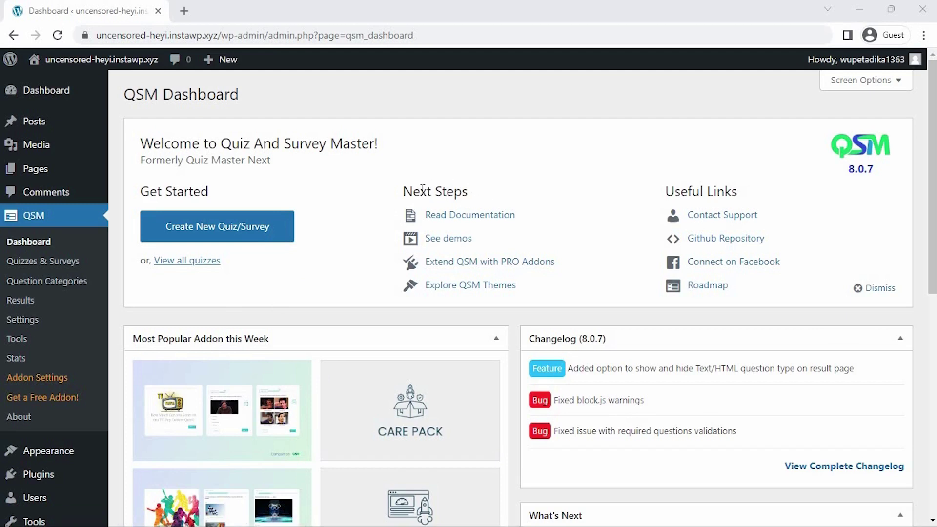
pyautogui.click(450, 266)
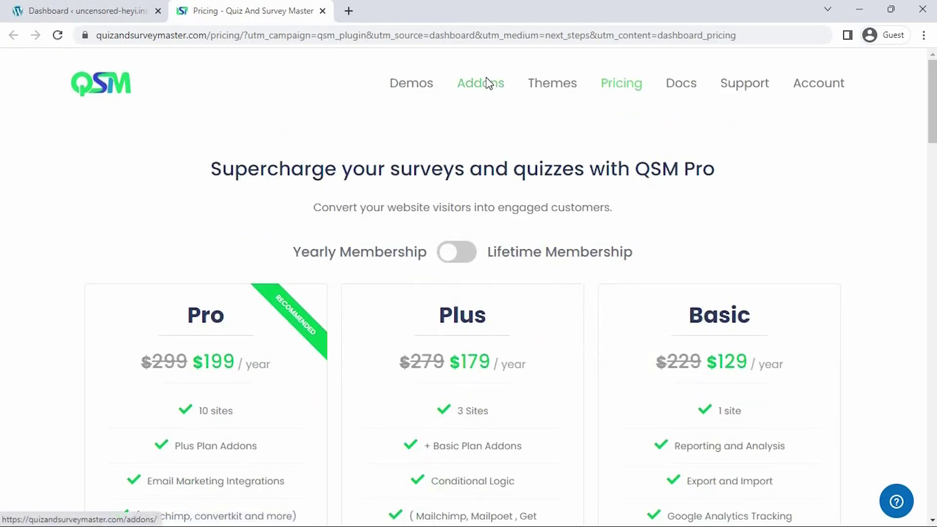
pyautogui.click(488, 84)
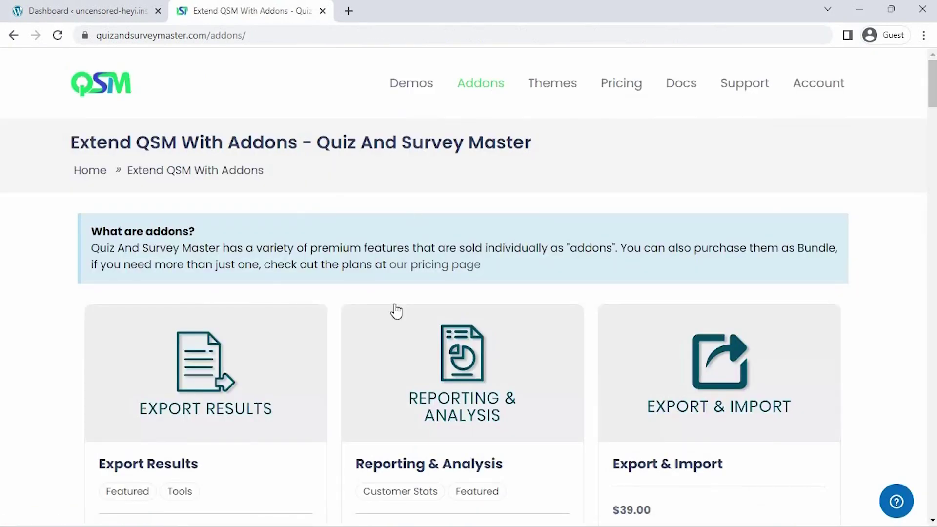
# Add the Export Results addon to the cart from the QSM addons list.
pyautogui.scroll(-2, 395, 310)
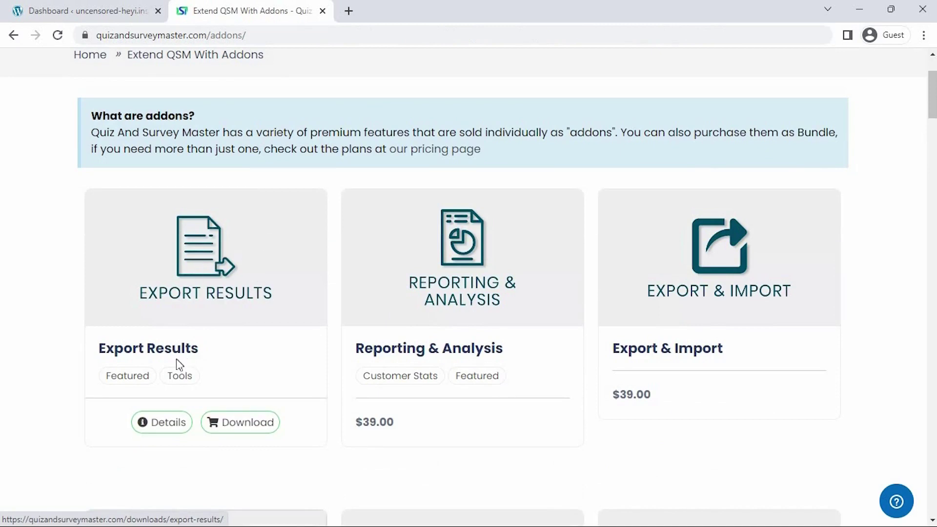
pyautogui.click(234, 425)
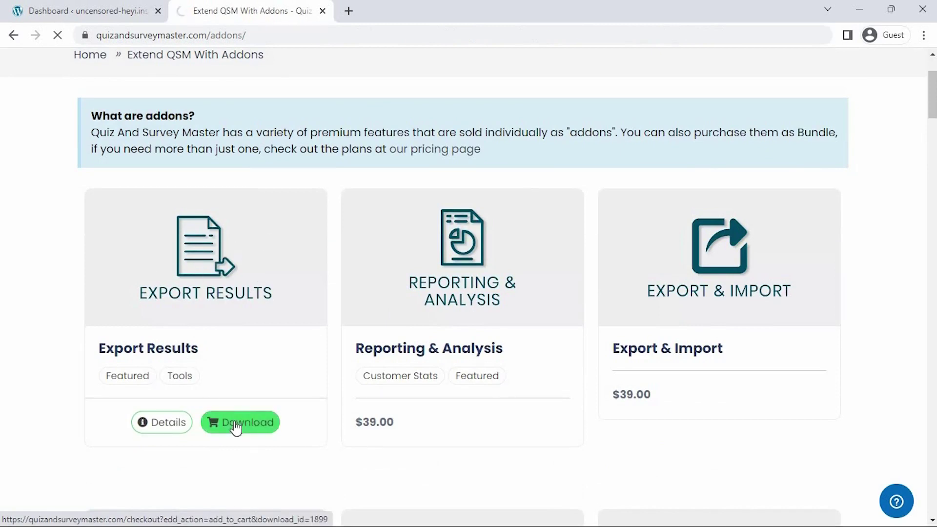
pyautogui.scroll(-2, 508, 335)
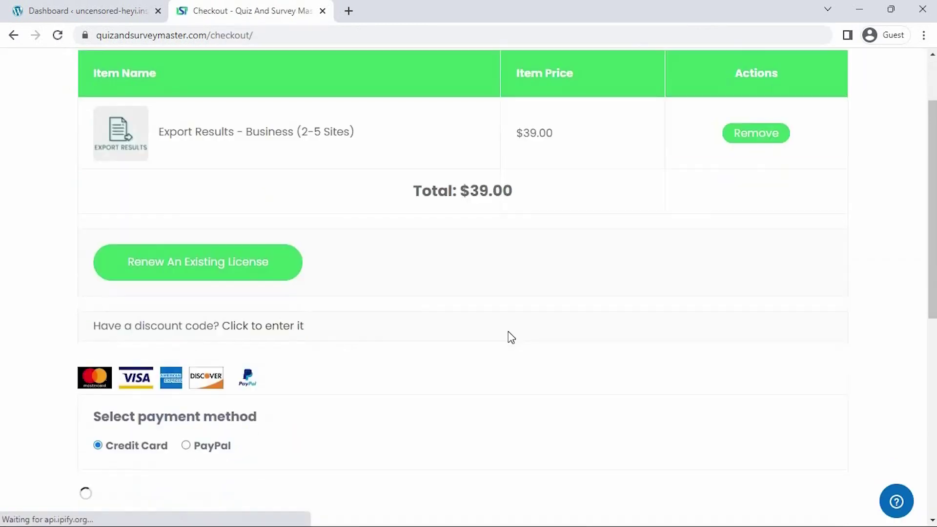
pyautogui.scroll(-6, 508, 335)
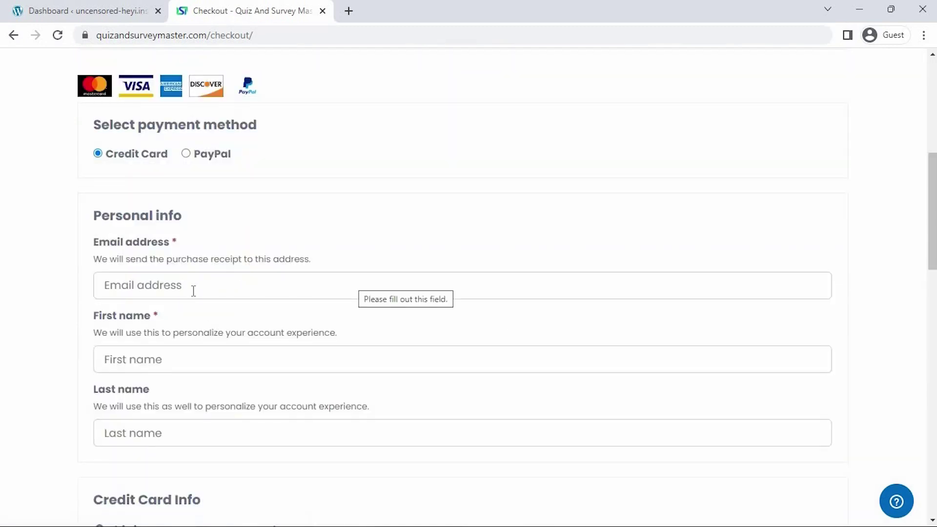
pyautogui.scroll(-13, 194, 293)
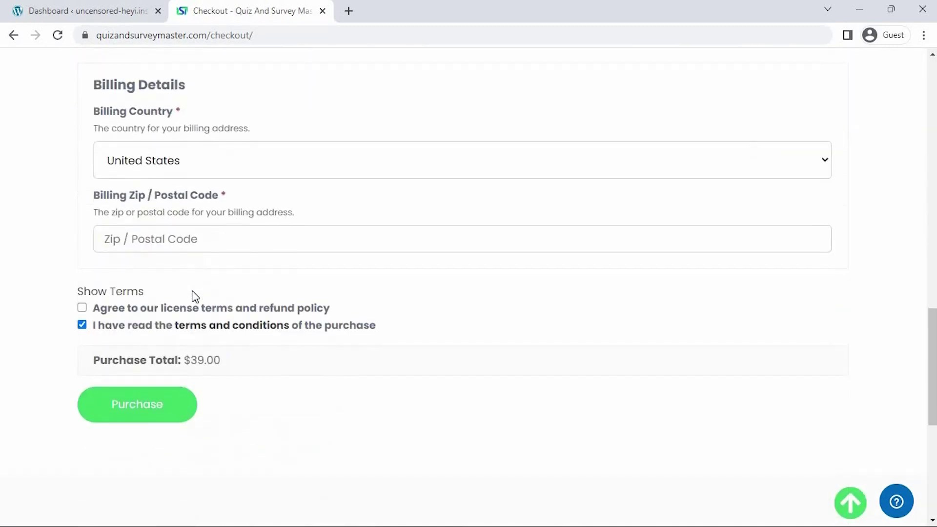
pyautogui.scroll(-1, 194, 293)
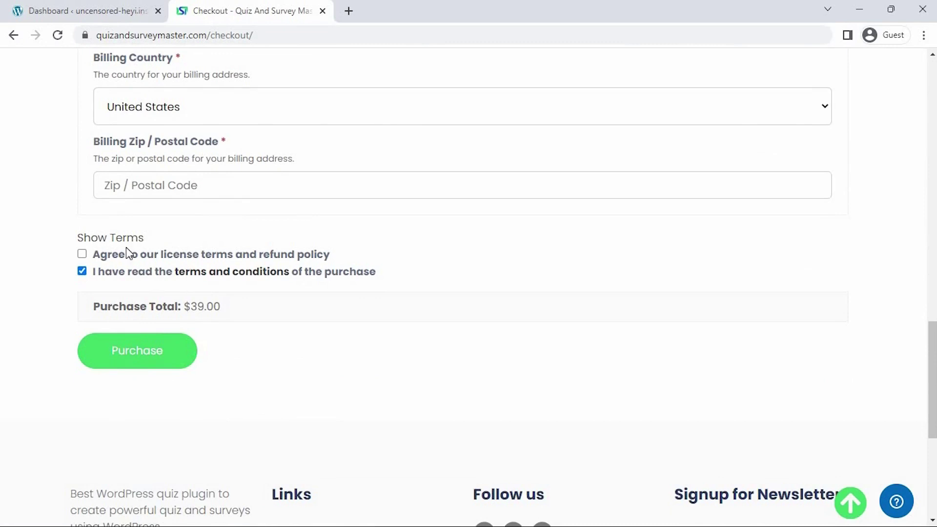
# Accept the license terms, submit the $39.00 Export Results purchase, and close the checkout tab.
pyautogui.click(82, 254)
pyautogui.click(141, 356)
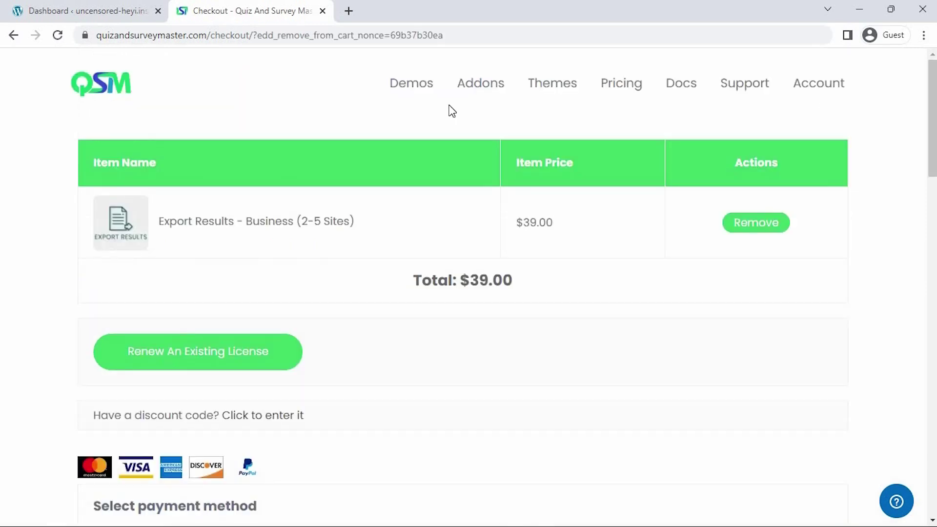
pyautogui.click(322, 10)
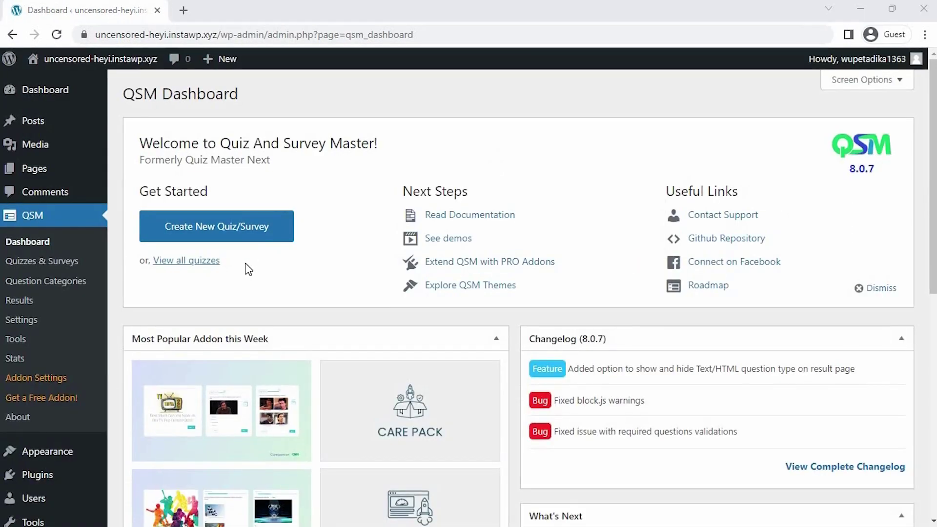
# Bring up the plugin zip upload form on the Add Plugins page.
pyautogui.moveTo(82, 477)
pyautogui.click(168, 497)
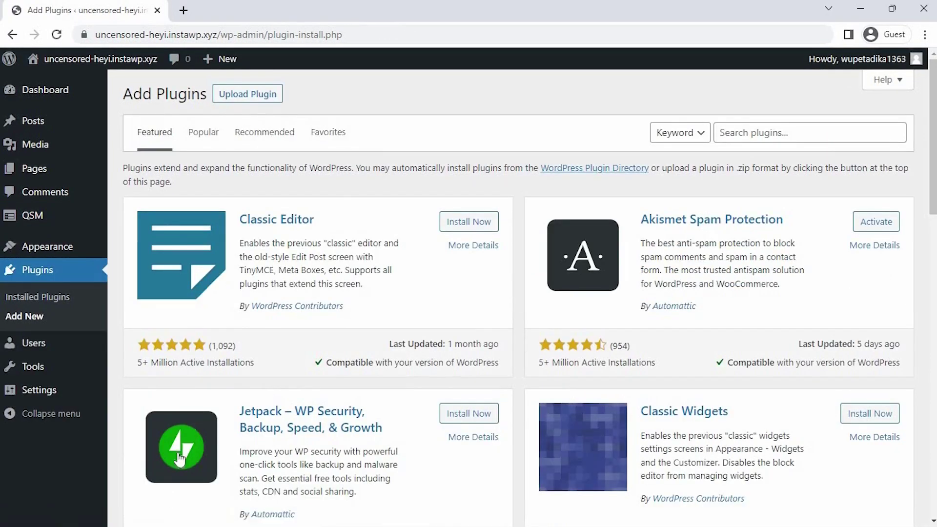
pyautogui.click(250, 94)
# Upload qsm-export-results-1.4.14.zip, install it, and activate the plugin.
pyautogui.click(433, 222)
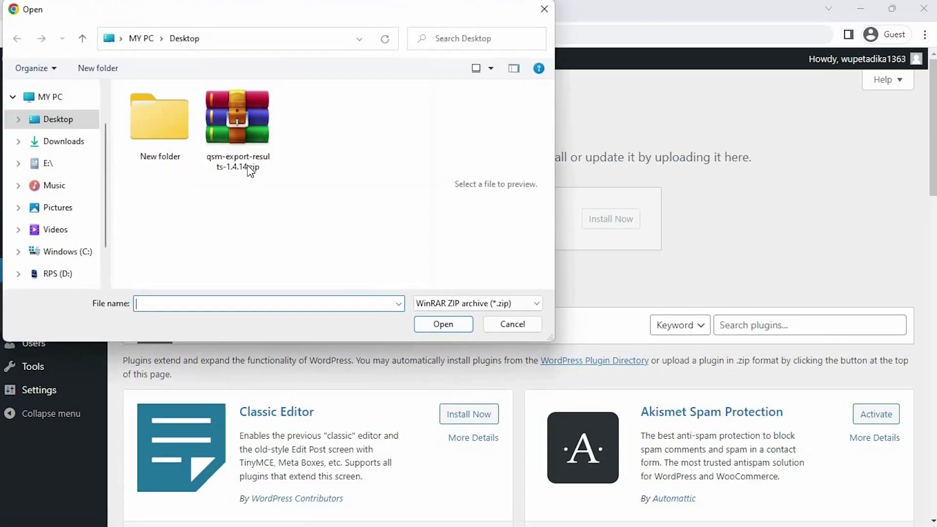
pyautogui.click(249, 168)
pyautogui.doubleClick(249, 169)
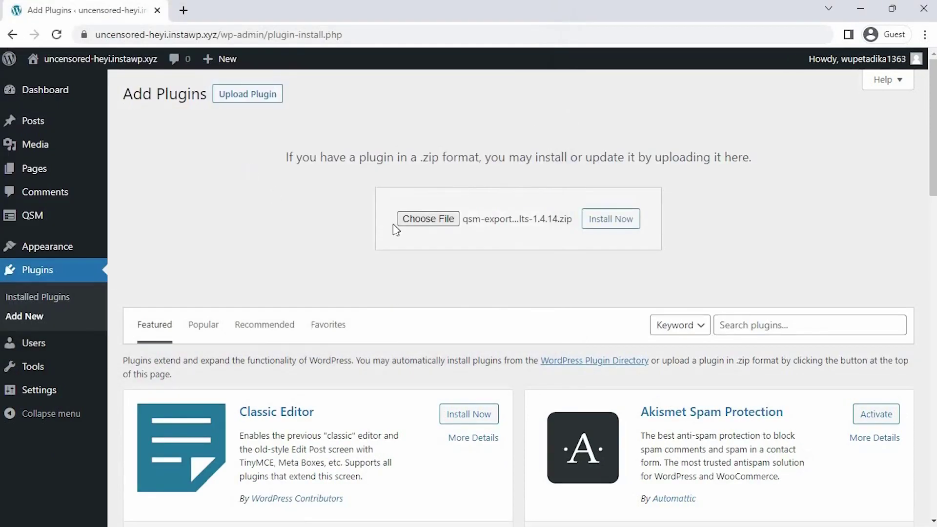
pyautogui.click(606, 222)
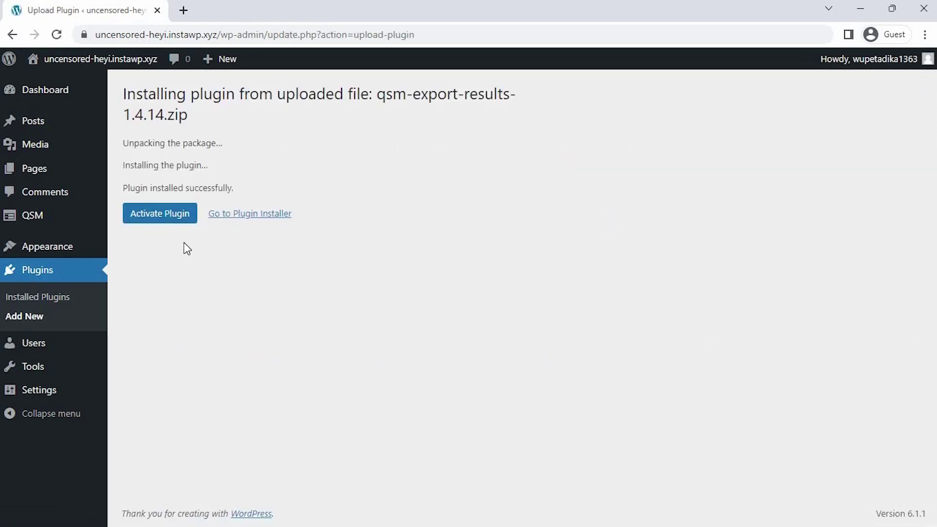
pyautogui.click(164, 222)
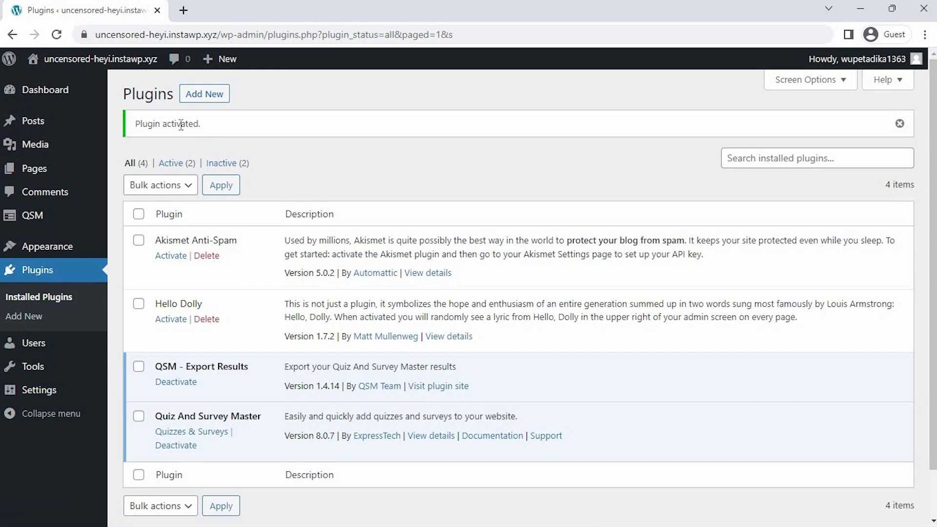
# Save the Export Results settings under QSM Addon Settings, then list the Quizzes & Surveys.
pyautogui.moveTo(43, 218)
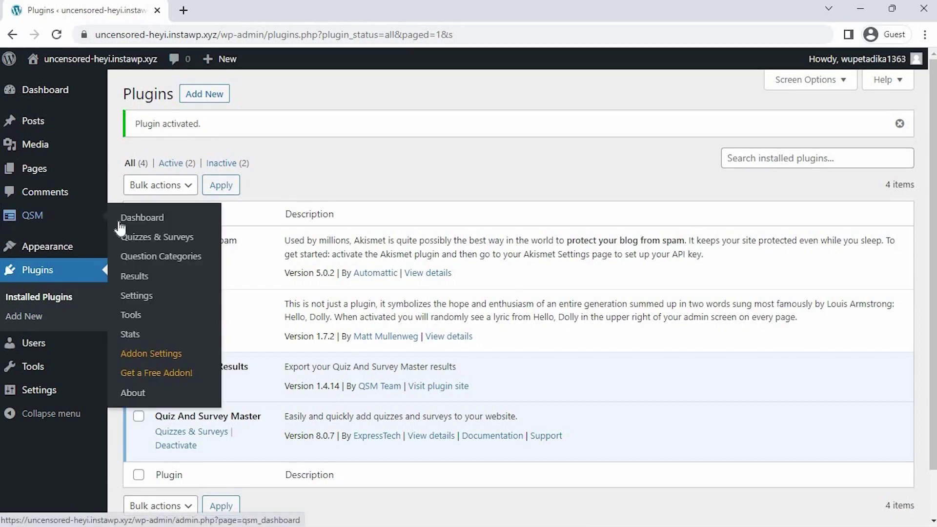
pyautogui.click(172, 354)
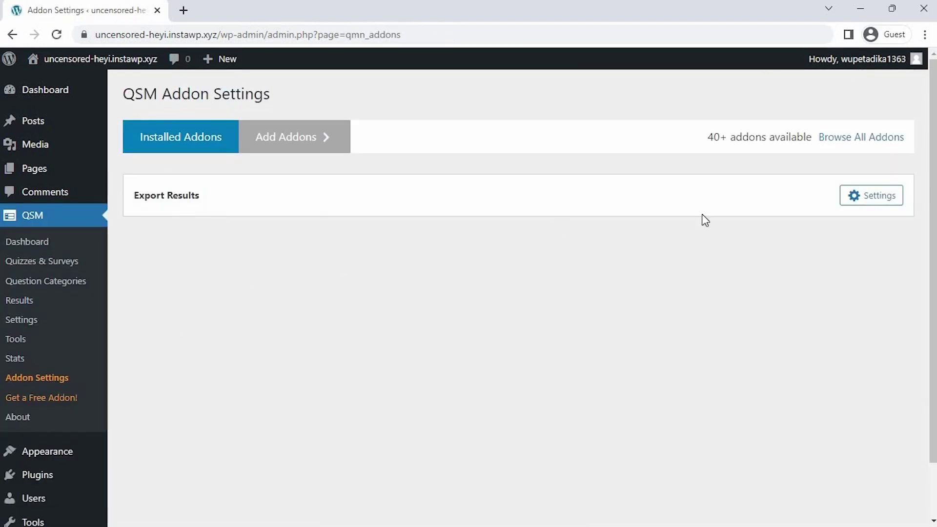
pyautogui.click(880, 204)
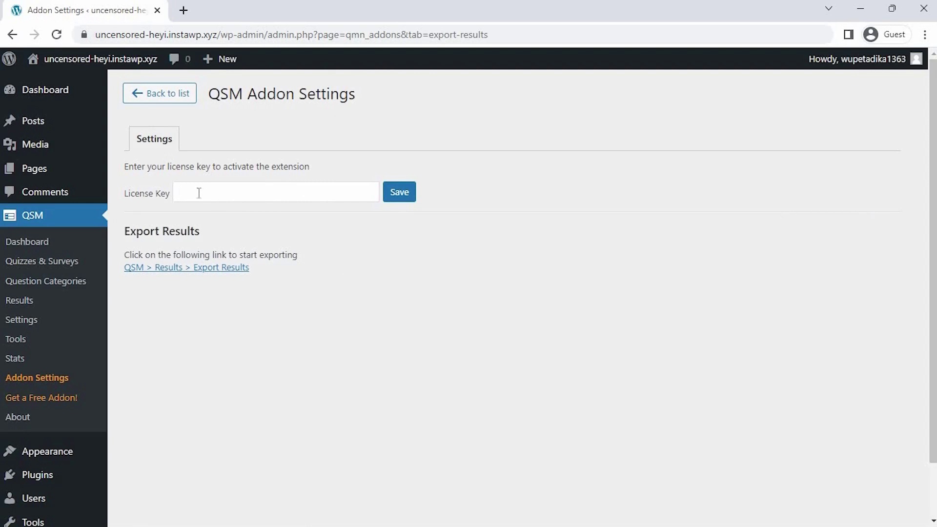
pyautogui.click(173, 196)
pyautogui.click(396, 189)
pyautogui.click(46, 264)
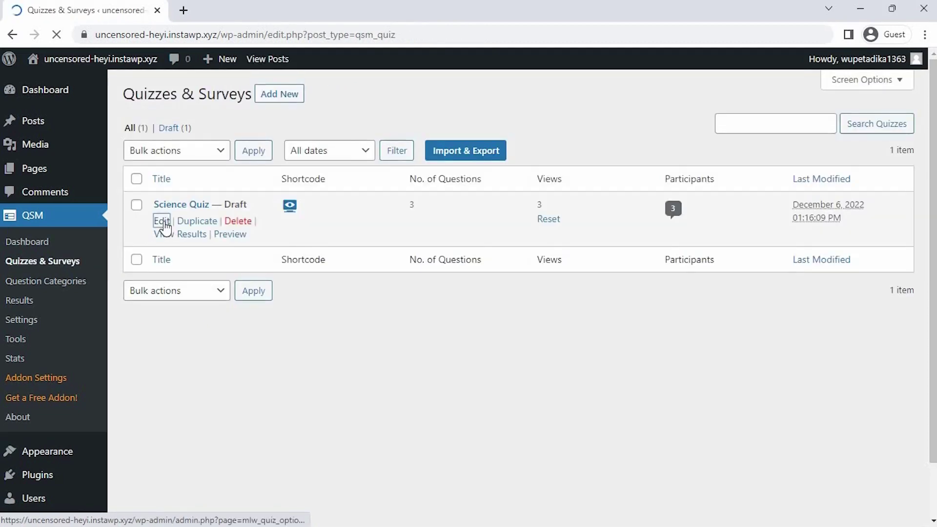
# Open the Science Quiz's Export Results add-on page and leave the start and end dates empty.
pyautogui.click(162, 216)
pyautogui.click(552, 167)
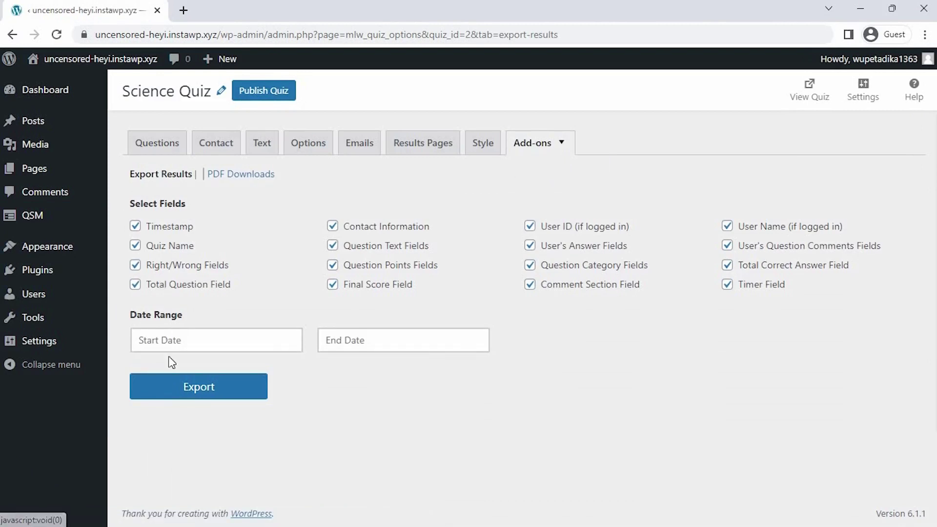
pyautogui.click(171, 342)
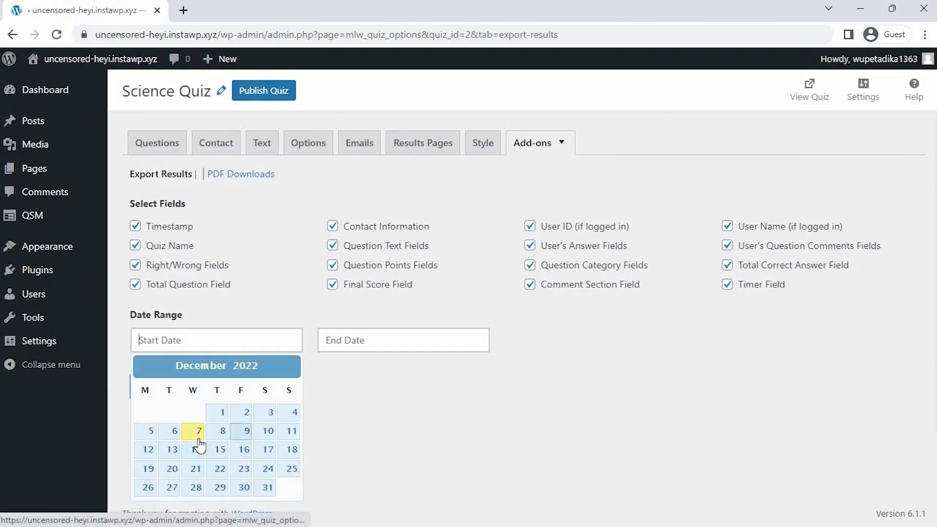
pyautogui.click(336, 342)
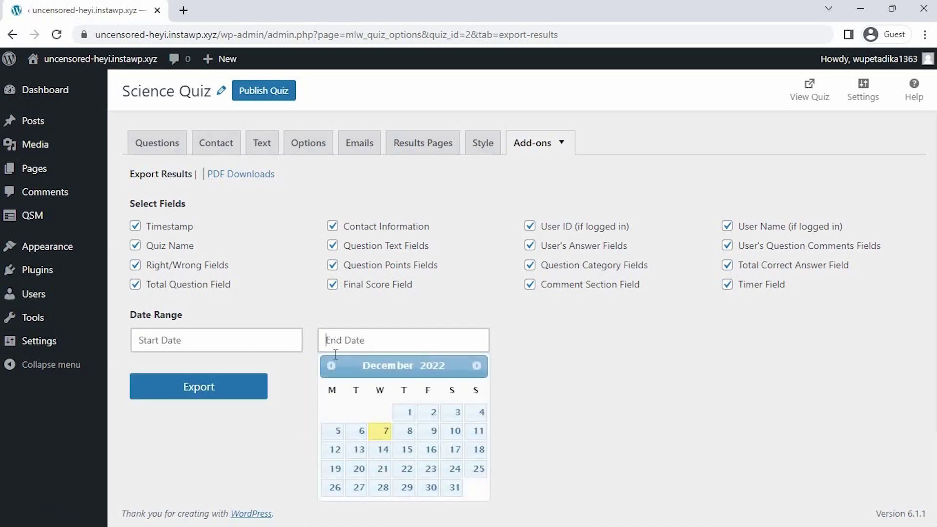
pyautogui.click(308, 362)
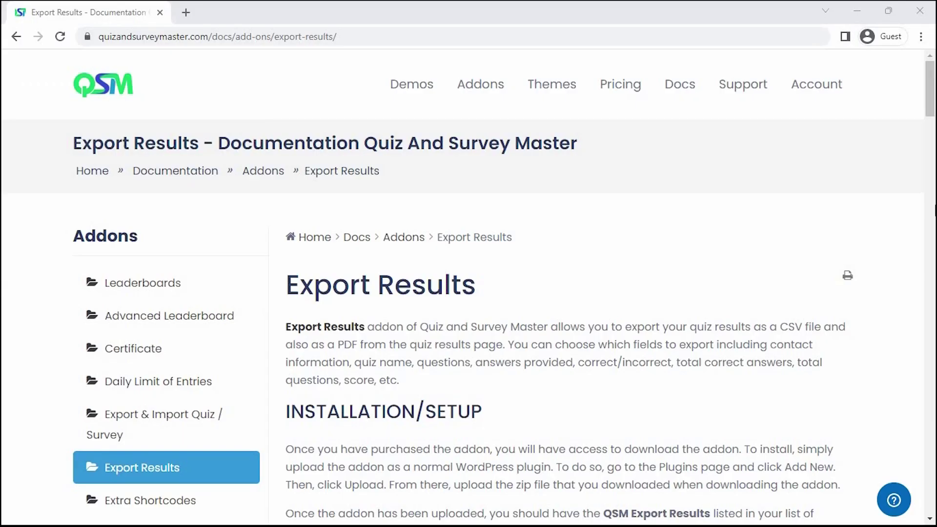
pyautogui.scroll(-14, 468, 288)
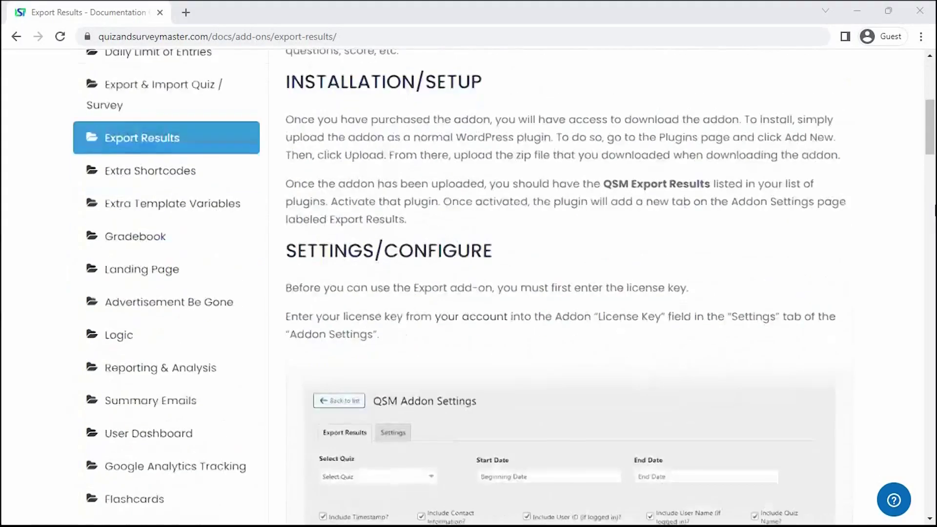
pyautogui.scroll(-4, 468, 288)
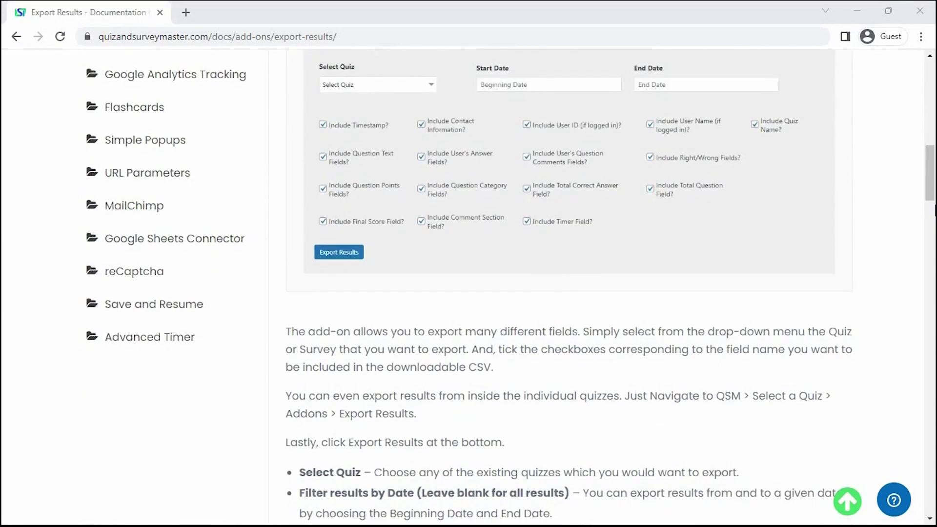
pyautogui.scroll(-6, 468, 288)
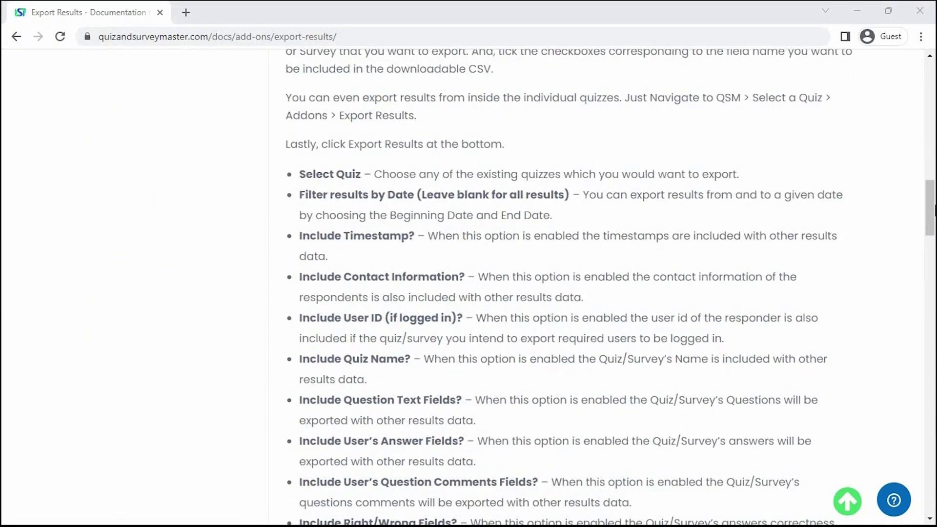
pyautogui.scroll(-4, 469, 288)
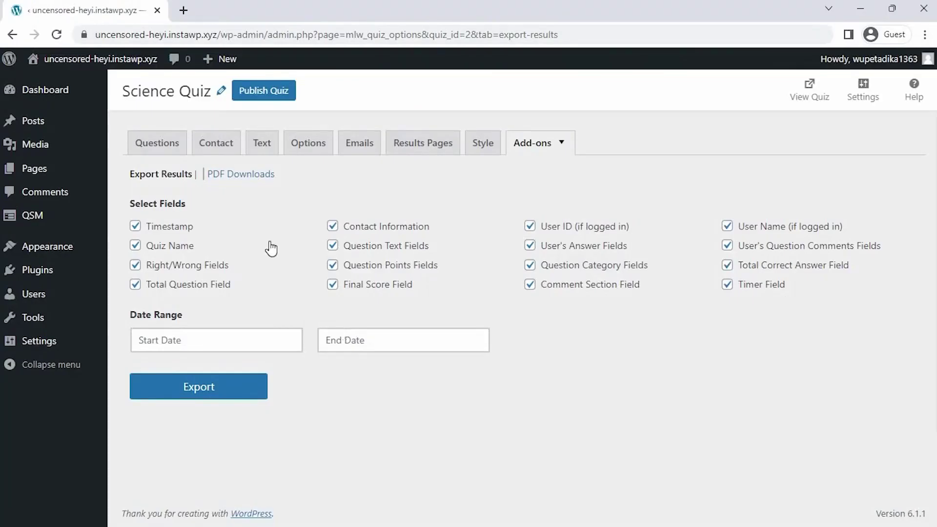
# Uncheck Timestamp, User ID, Question Comments, Total Question, Comment Section and Timer, then export.
pyautogui.click(152, 229)
pyautogui.click(532, 235)
pyautogui.click(766, 254)
pyautogui.click(166, 287)
pyautogui.click(530, 286)
pyautogui.click(727, 285)
pyautogui.click(725, 288)
pyautogui.click(228, 386)
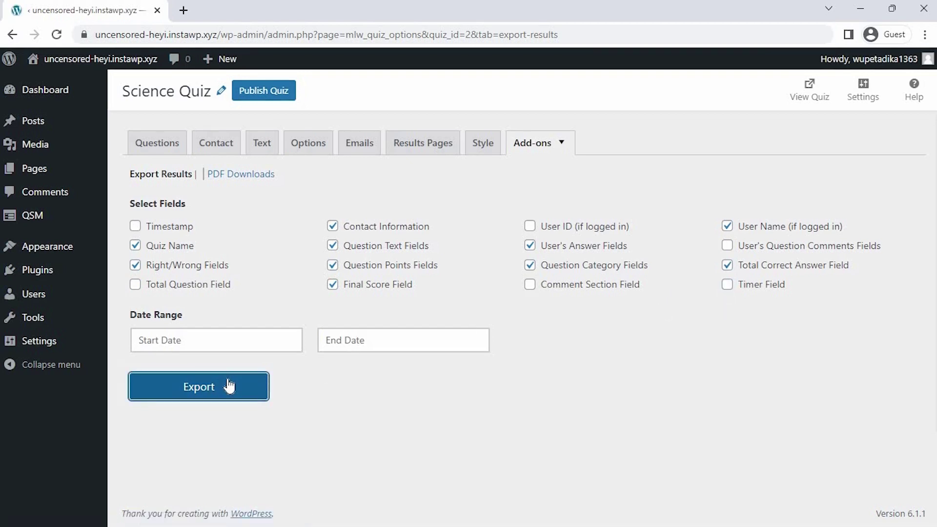